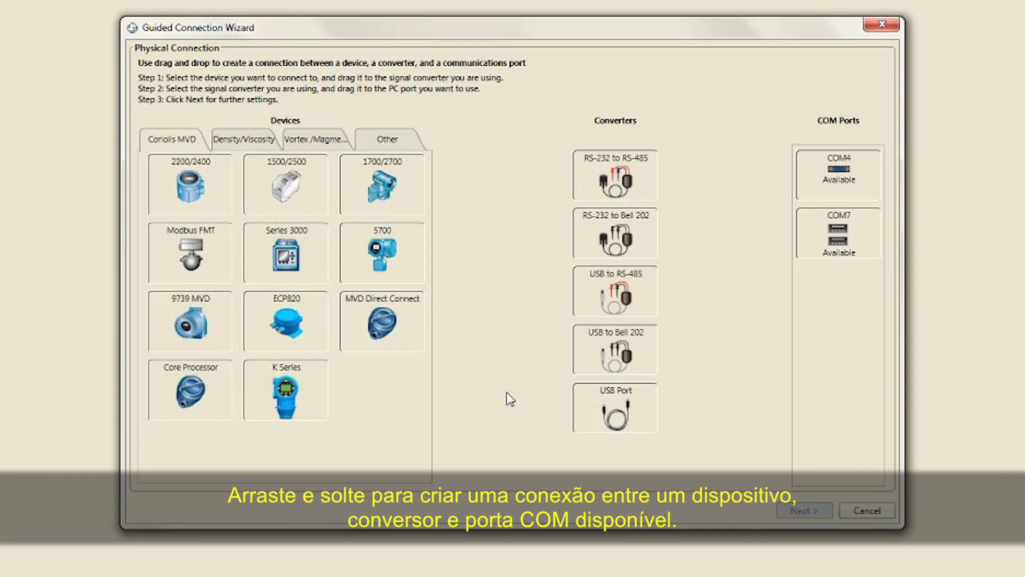
Link the 5700 to the USB Port converter on COM7 and connect to the transmitter.
drag(382, 255, 601, 419)
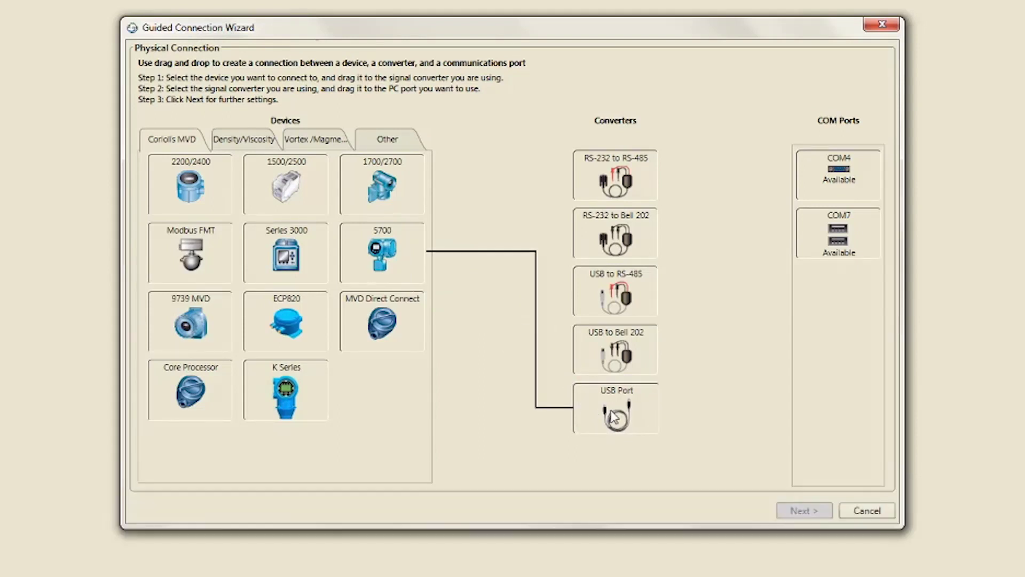
drag(614, 417, 841, 244)
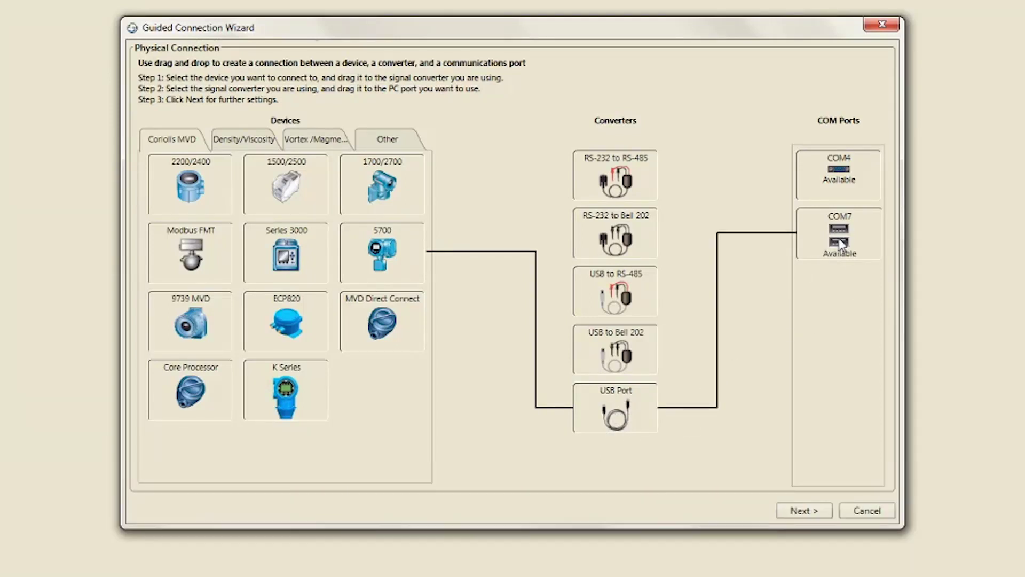
click(800, 512)
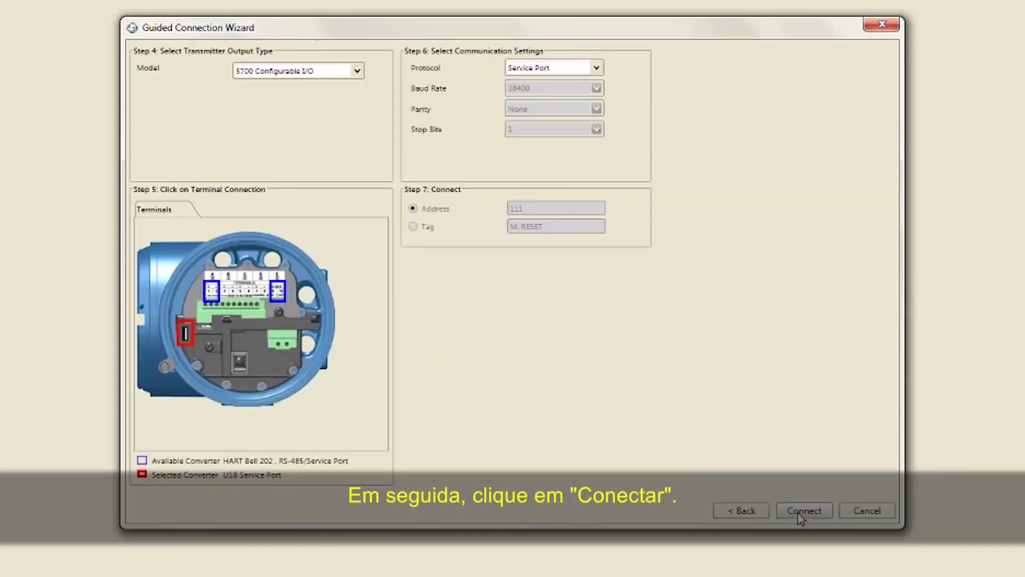
click(802, 512)
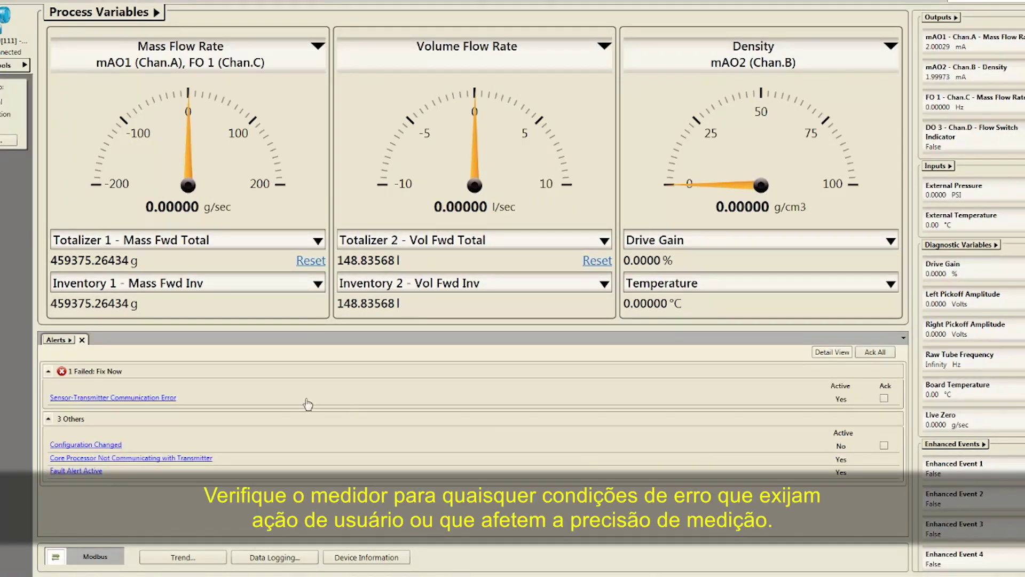
click(161, 398)
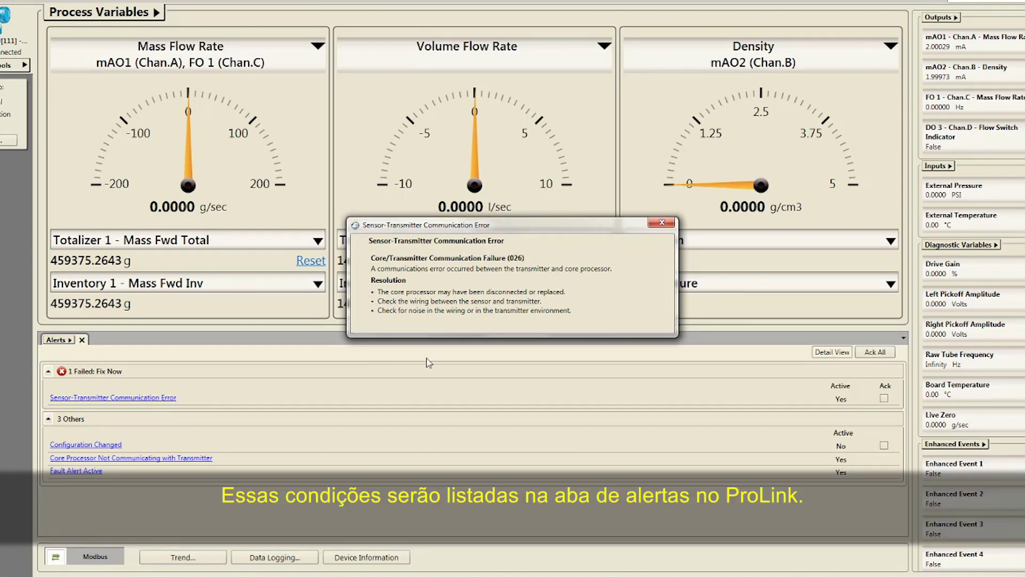
click(662, 223)
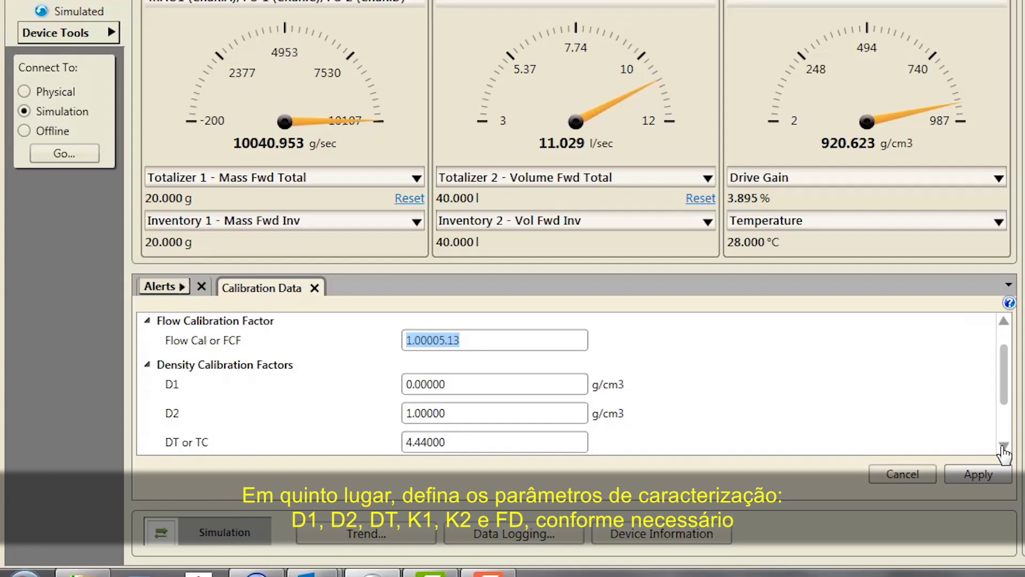
Step through density factors D1 0.00000, D2 1.00000 and DT 4.44000.
key(Tab)
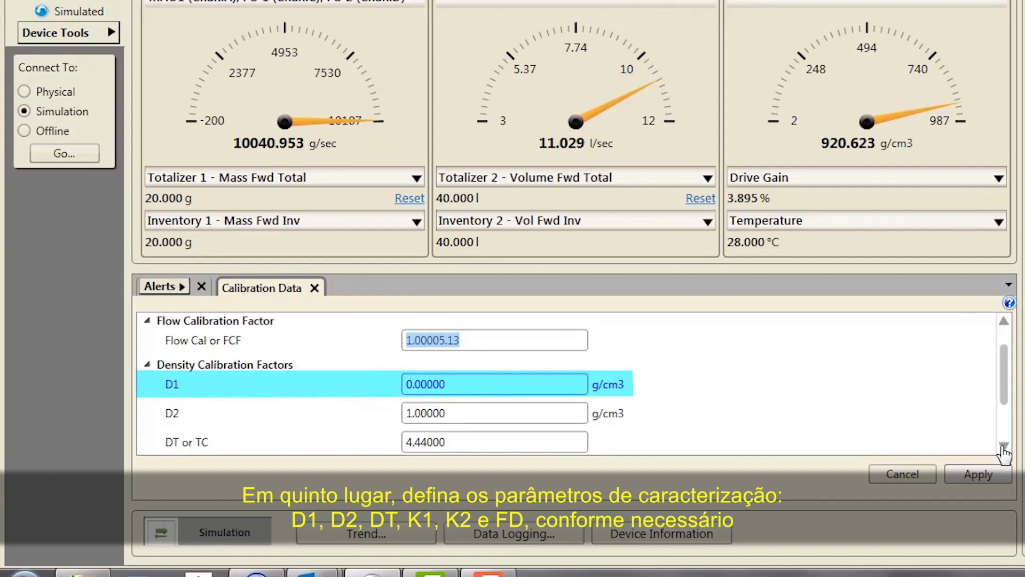
key(Tab)
key(Tab)
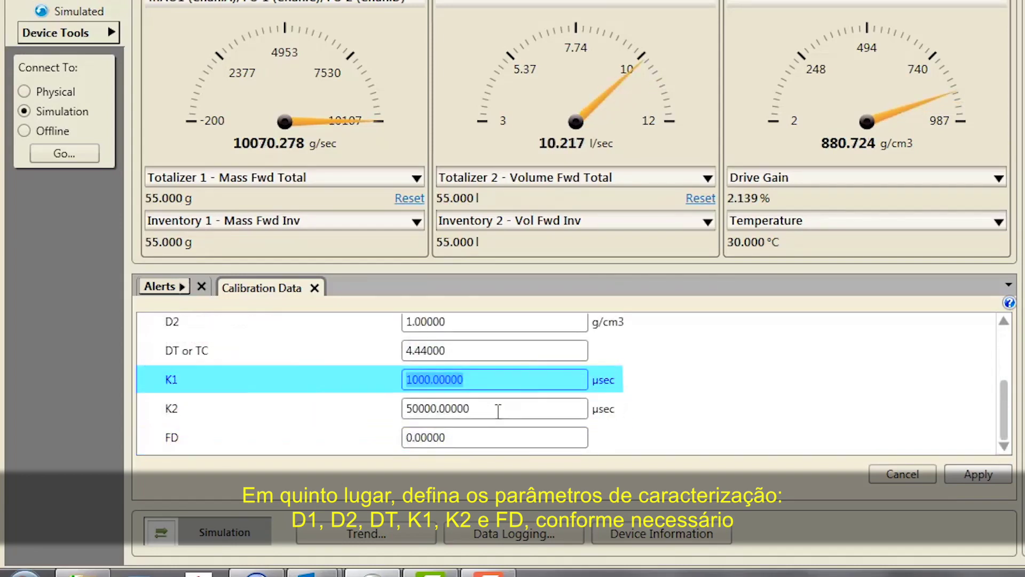
key(Tab)
key(Tab)
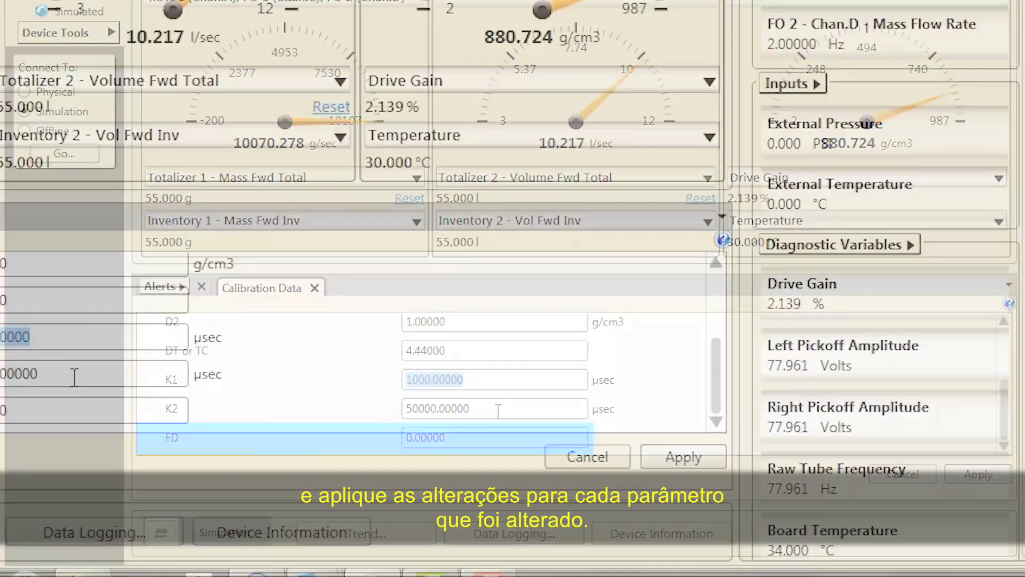
key(Tab)
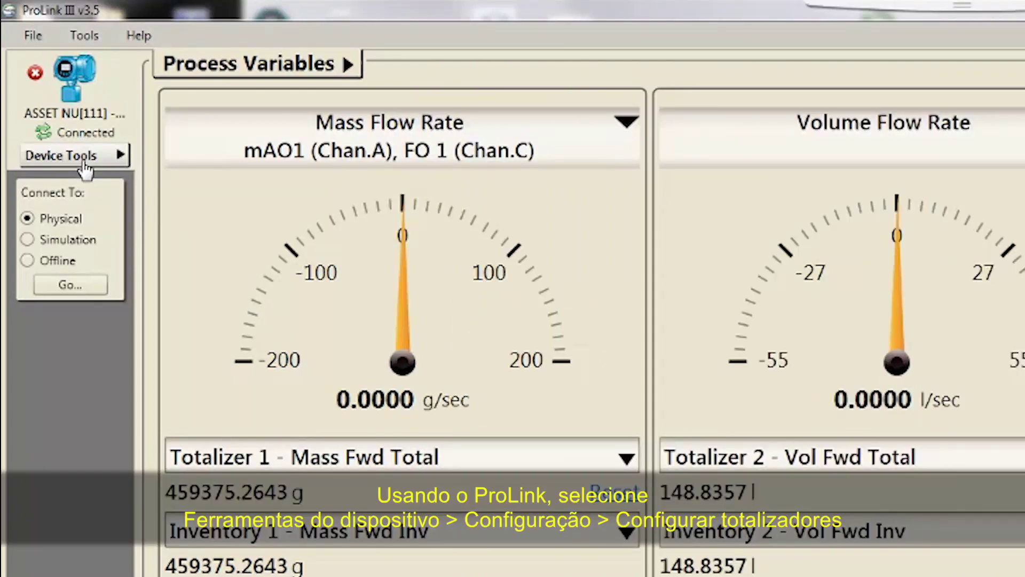
In Configure Totalizers, set Totalizer 1 Direction to Reverse, apply and confirm.
click(74, 155)
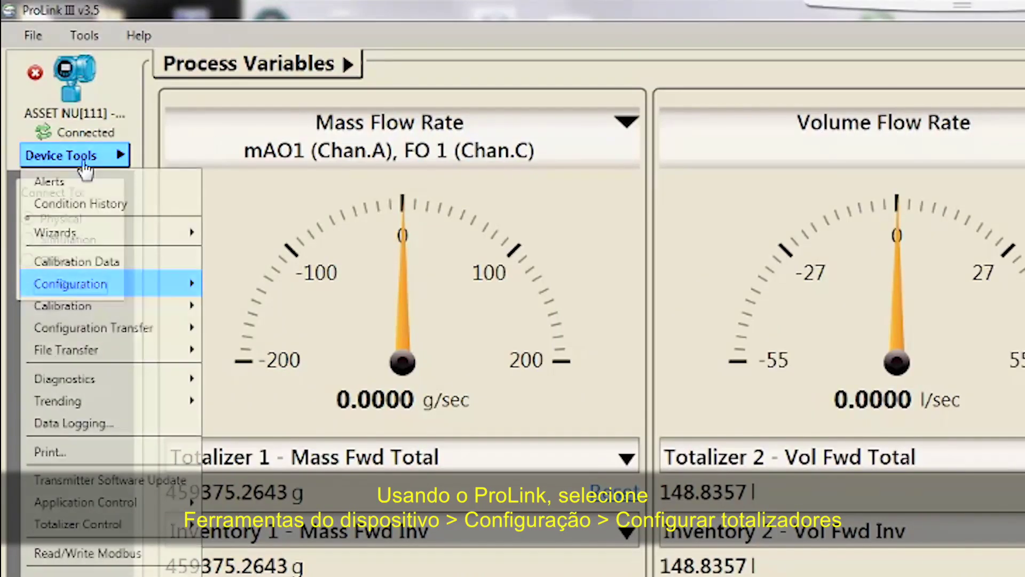
mouse_move(90, 288)
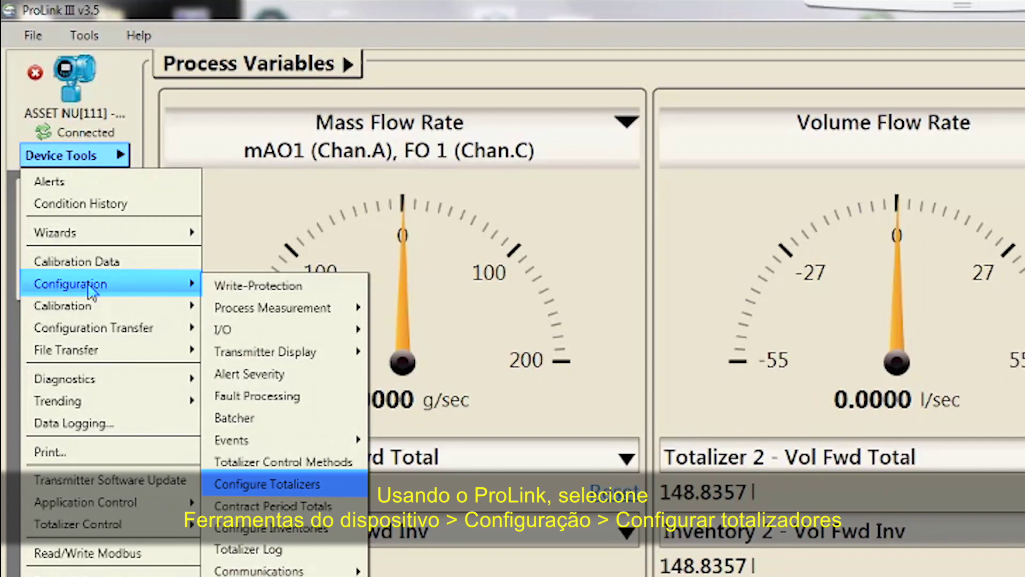
click(267, 484)
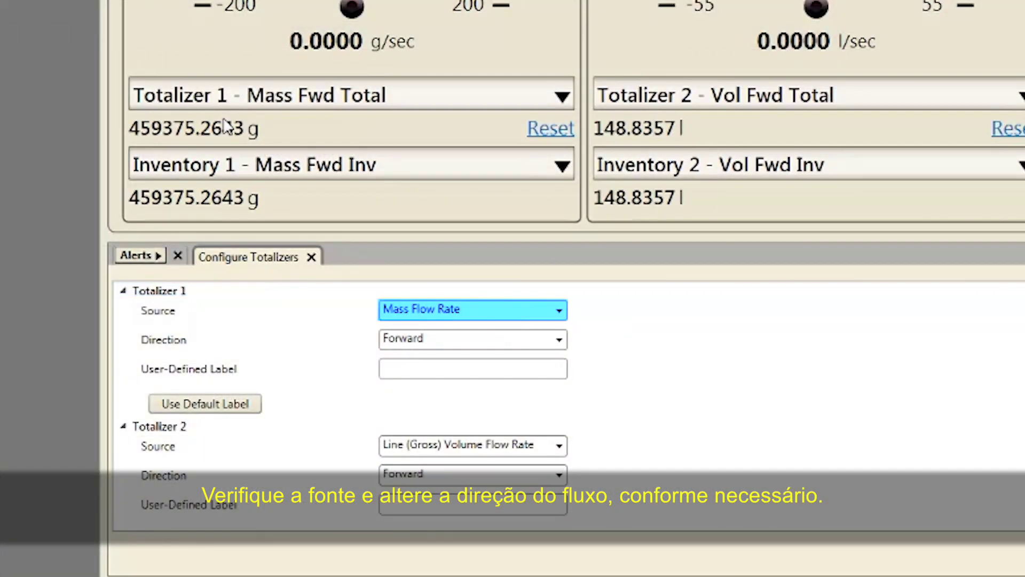
click(559, 340)
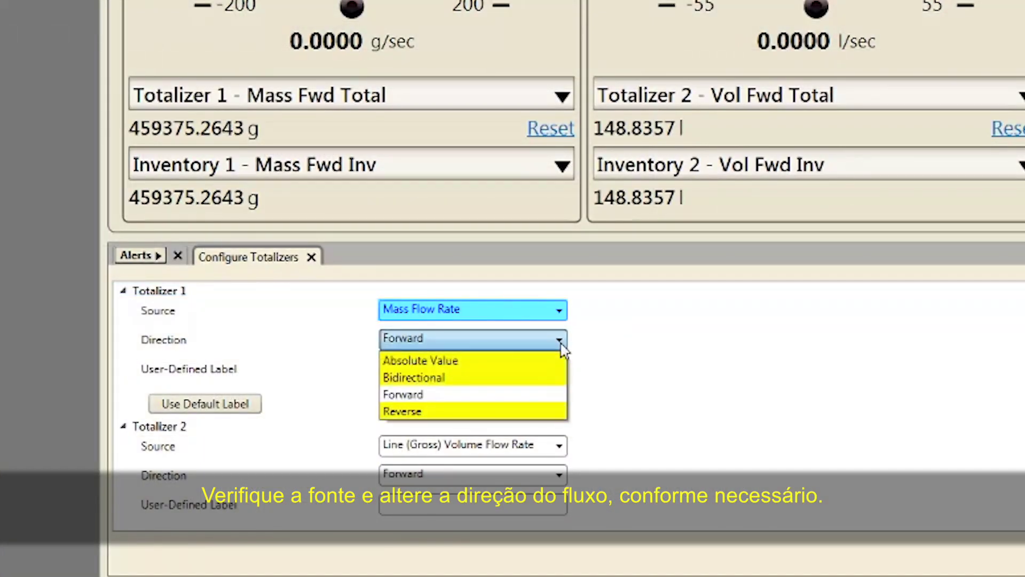
click(402, 411)
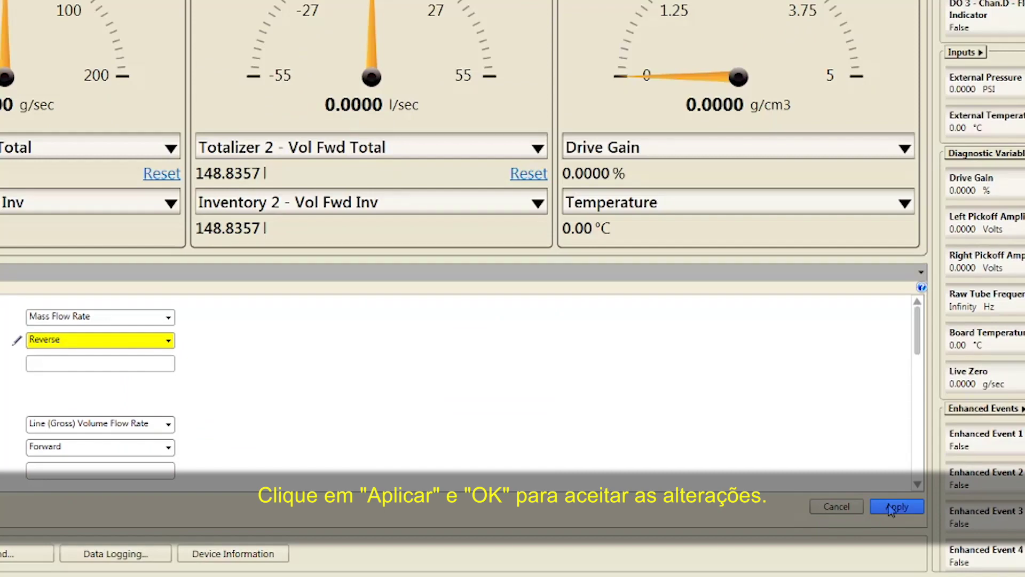
click(891, 507)
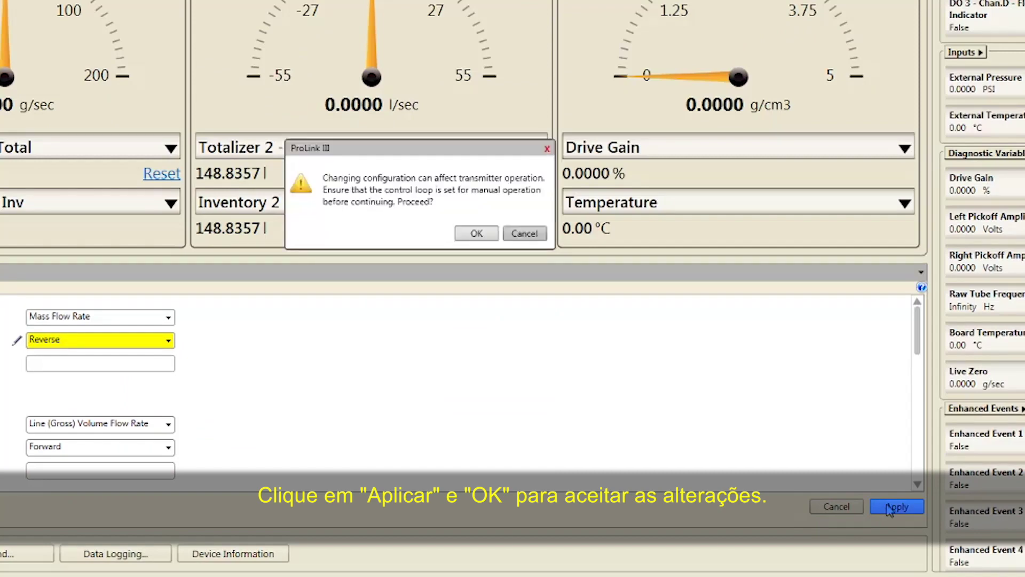
click(477, 234)
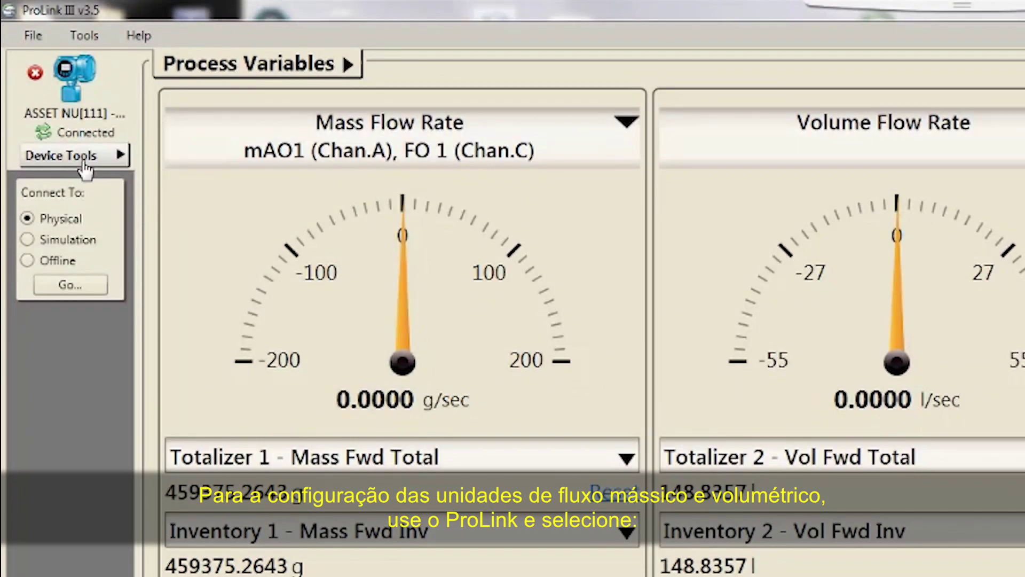
click(85, 170)
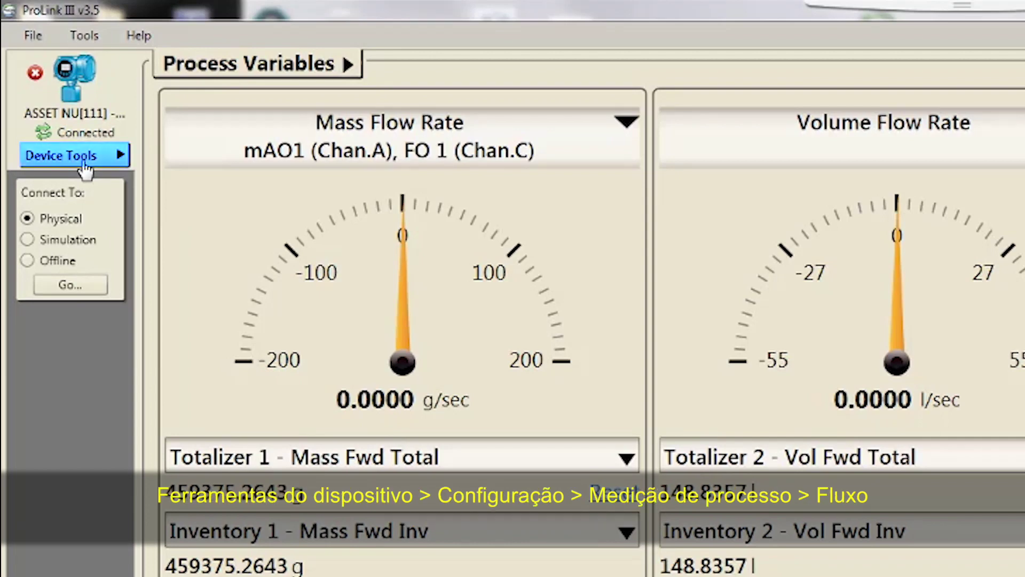
click(86, 170)
click(106, 284)
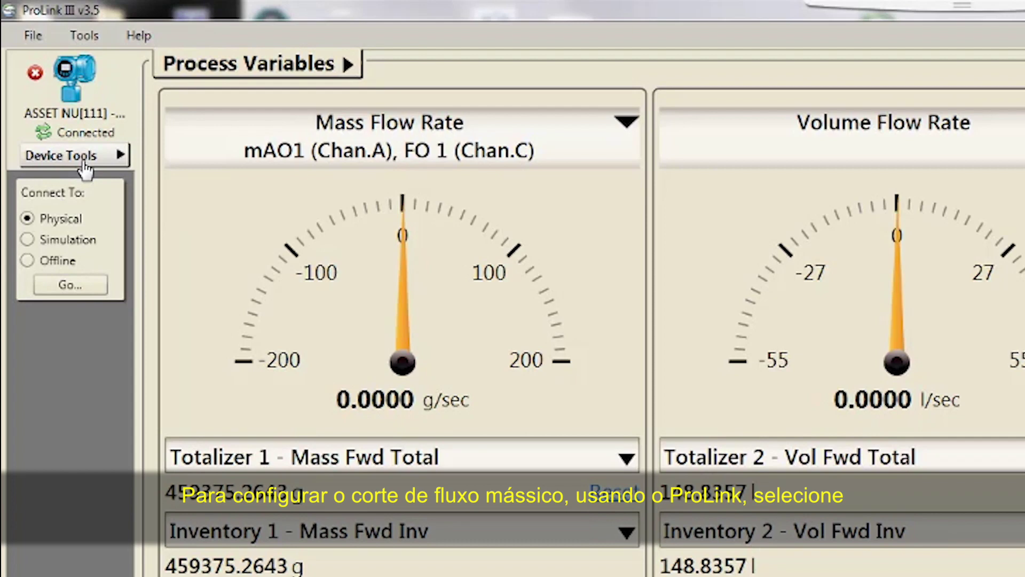
Open the Process Measurement Flow settings to check the Mass Flow Cutoff.
click(85, 156)
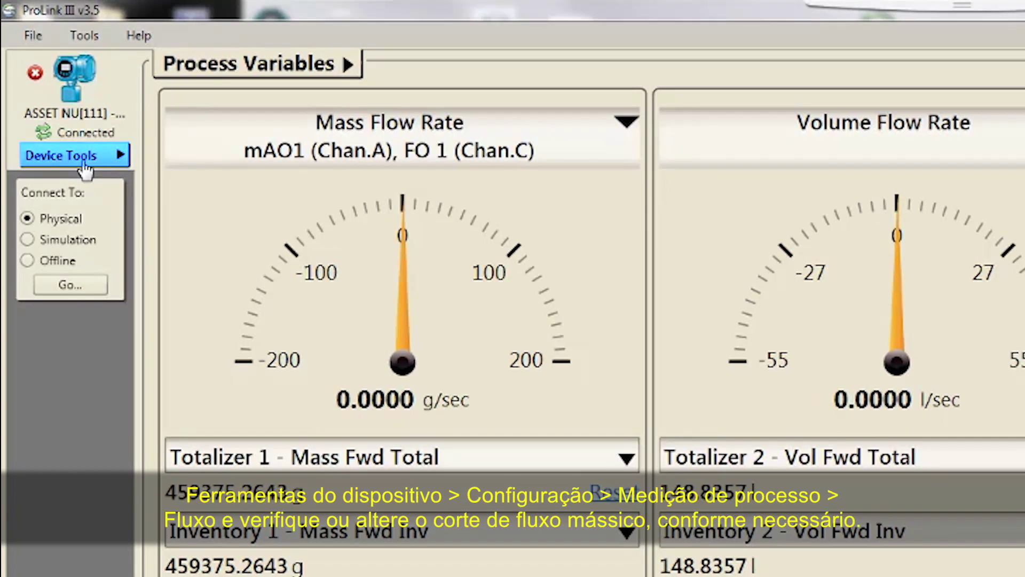
mouse_move(122, 283)
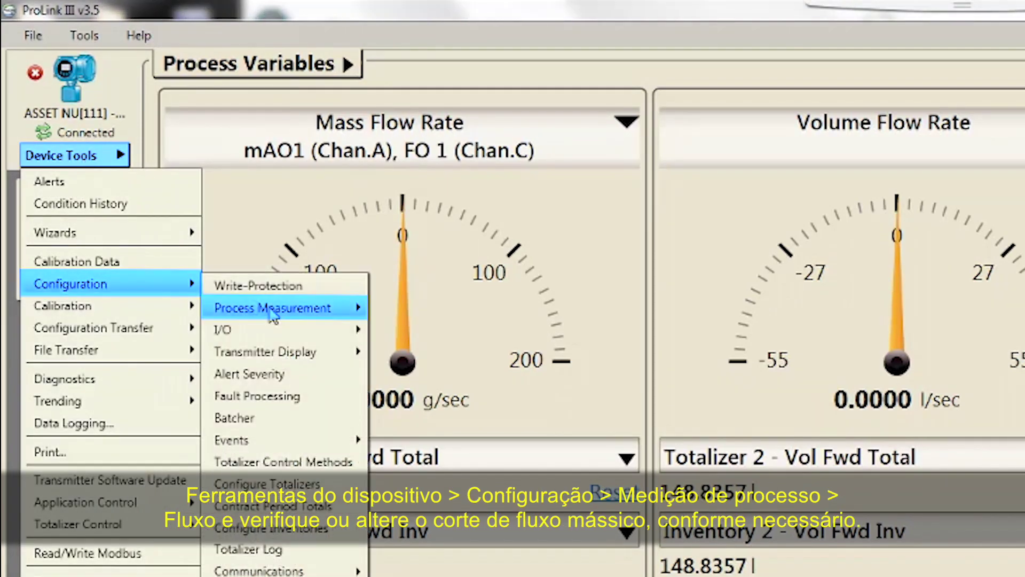
mouse_move(273, 310)
click(392, 308)
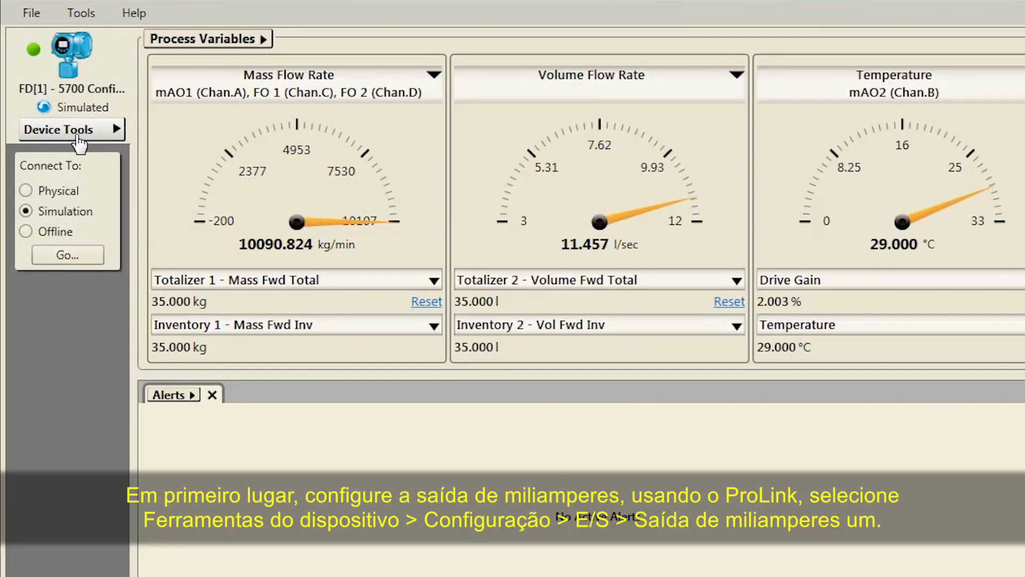
click(79, 140)
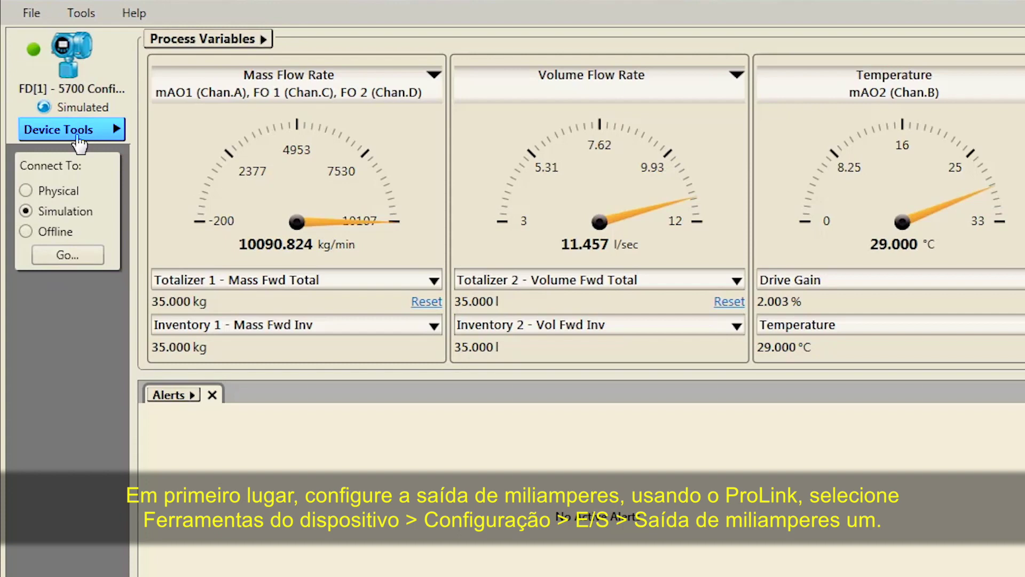
click(80, 140)
mouse_move(88, 234)
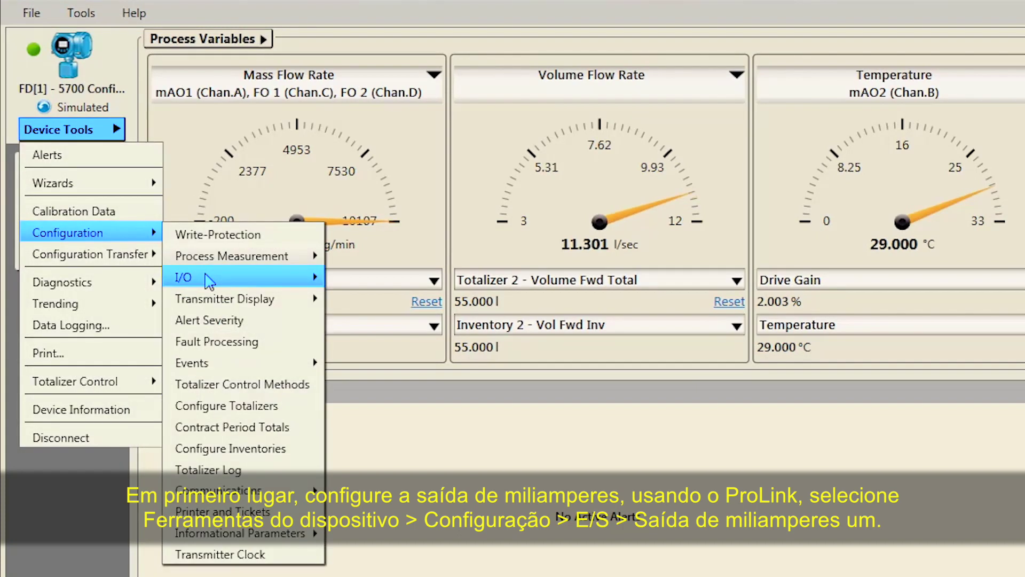
mouse_move(206, 277)
mouse_move(353, 301)
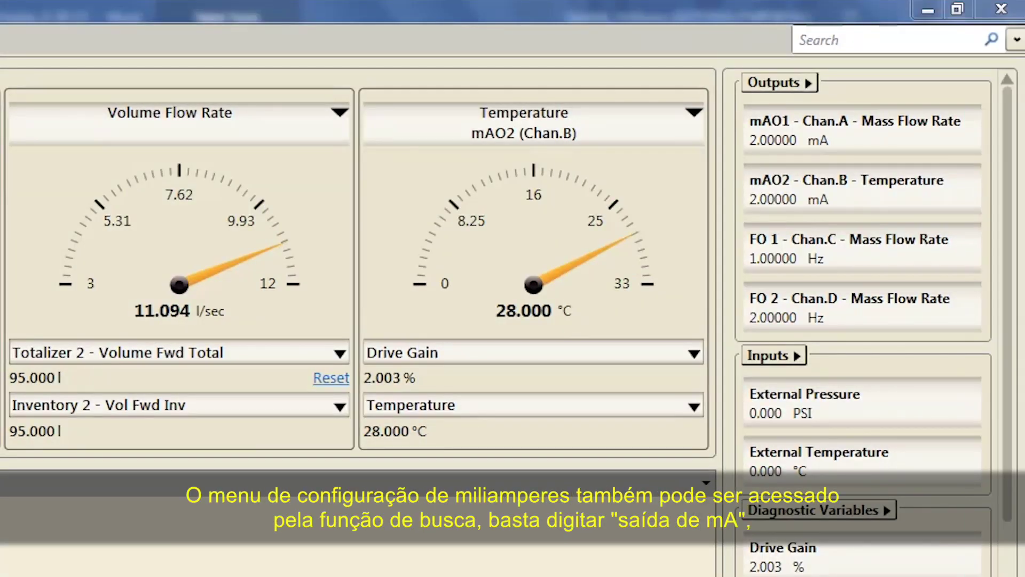
Search the settings for 'ma output' and open mA Output 1 from the results.
click(821, 46)
text(ma d)
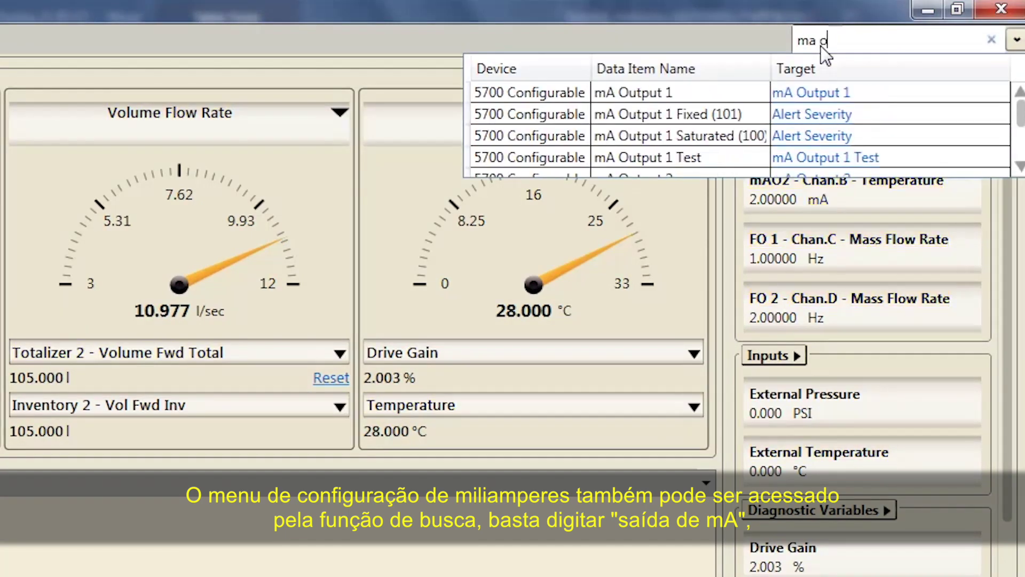
text(utput)
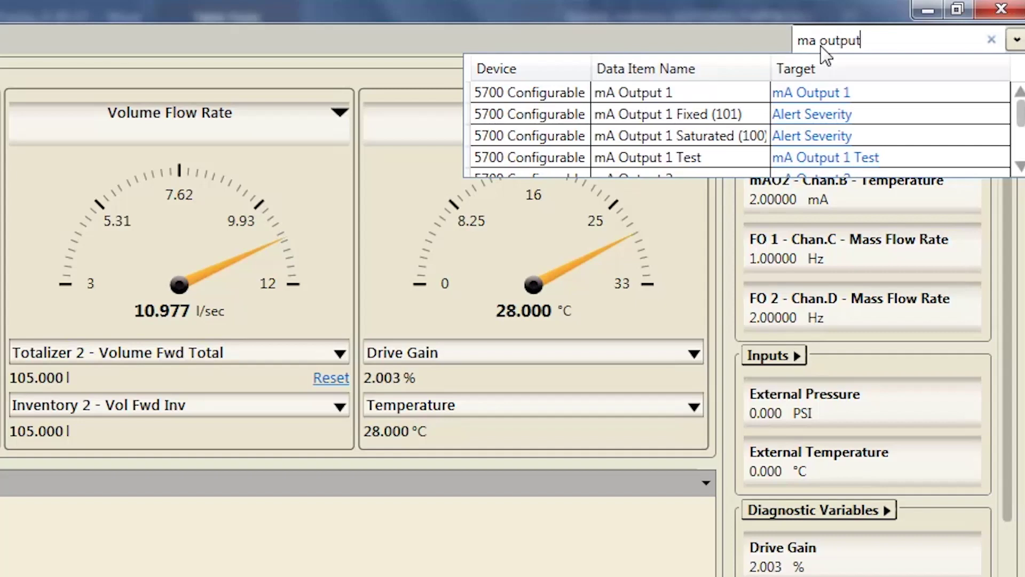
click(825, 94)
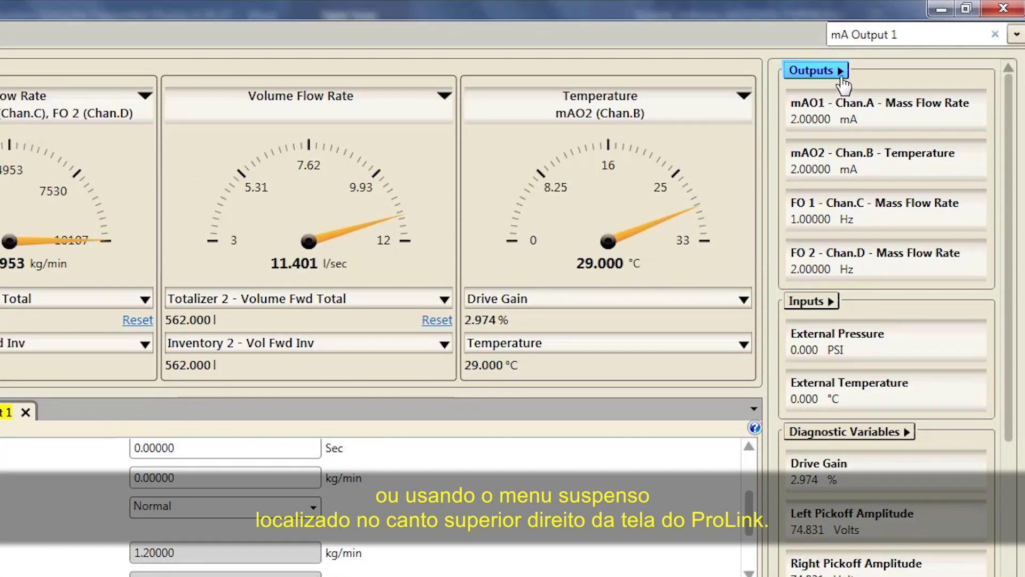
click(842, 80)
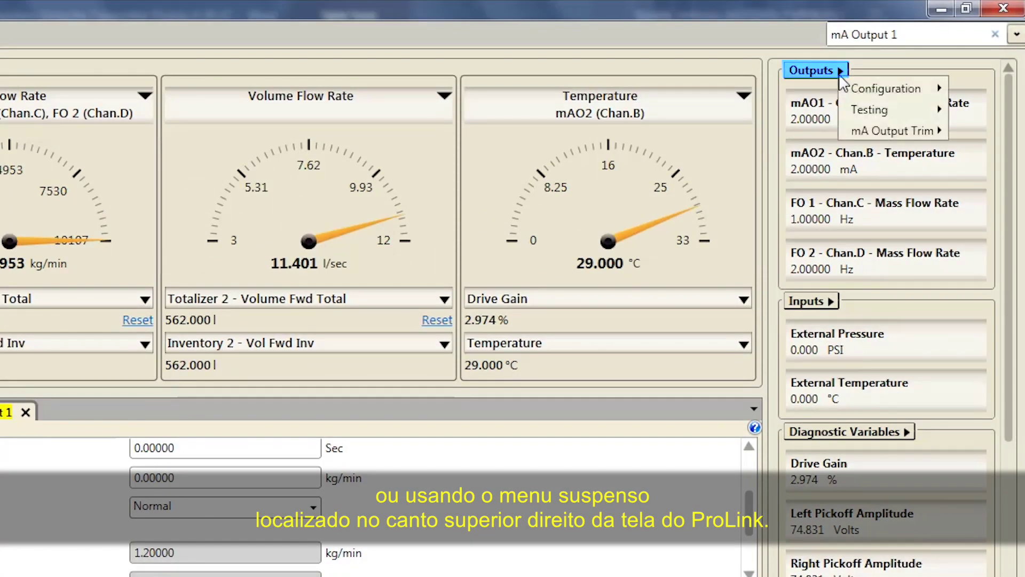
mouse_move(875, 88)
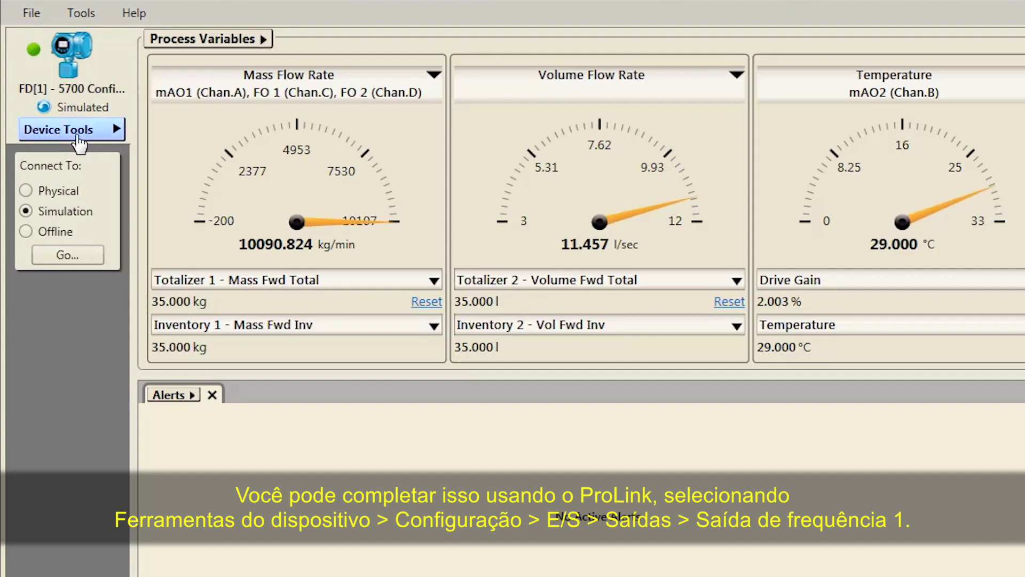
Open Frequency Output 1, showing Mass Flow Rate source and Frequency = Flow scaling.
click(77, 136)
mouse_move(89, 234)
mouse_move(310, 278)
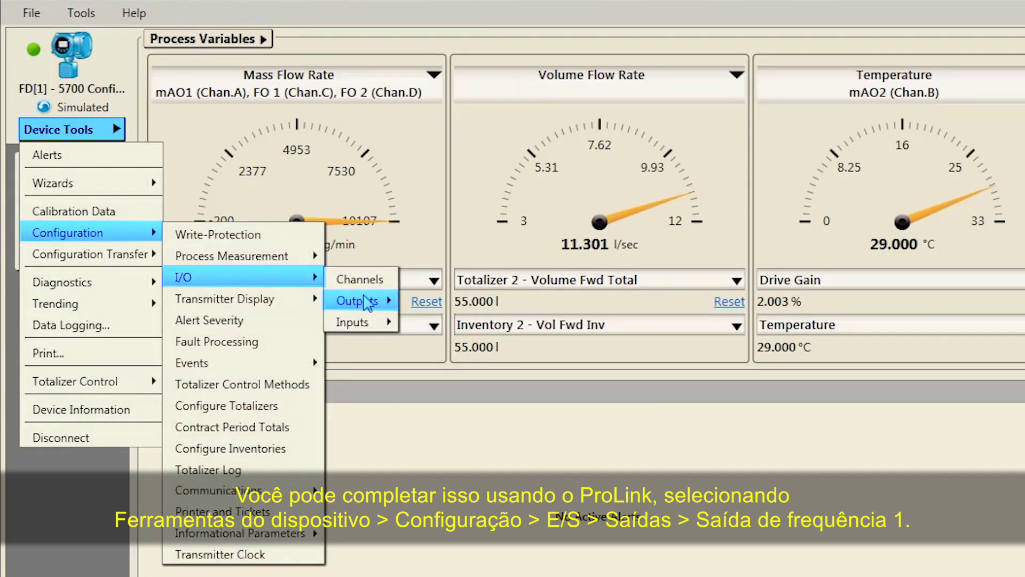
mouse_move(366, 301)
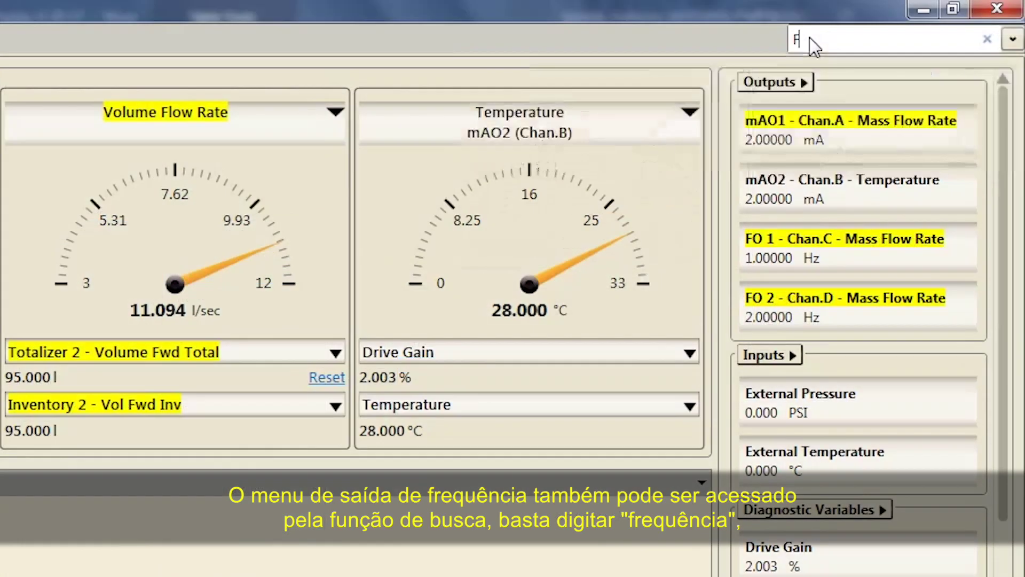
text(req)
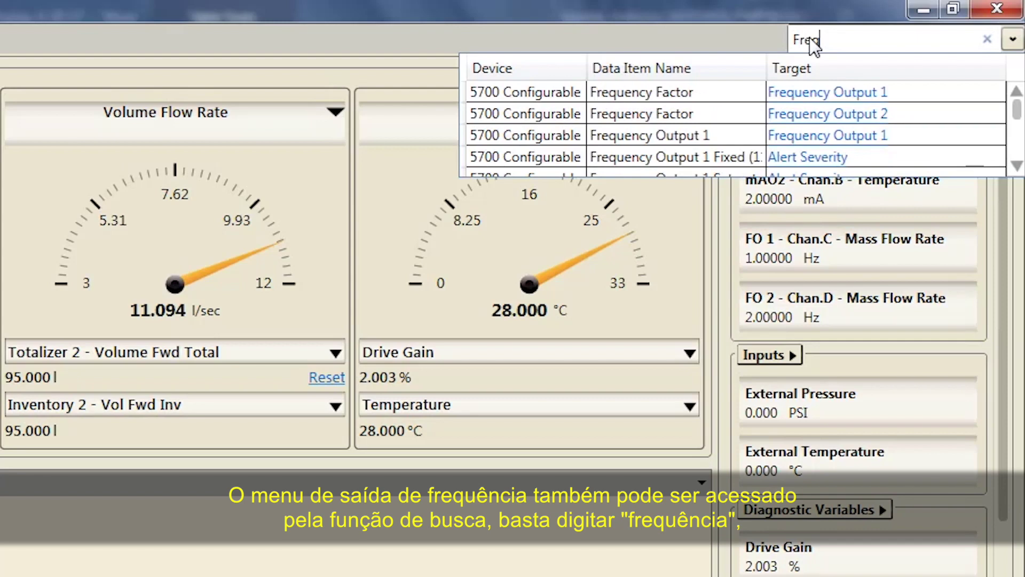
text(uency)
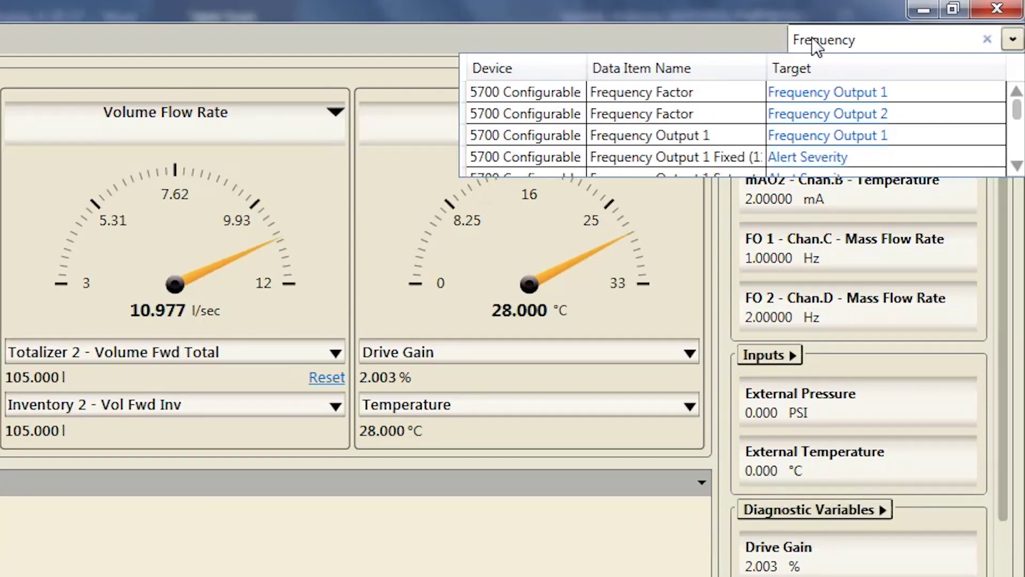
click(825, 137)
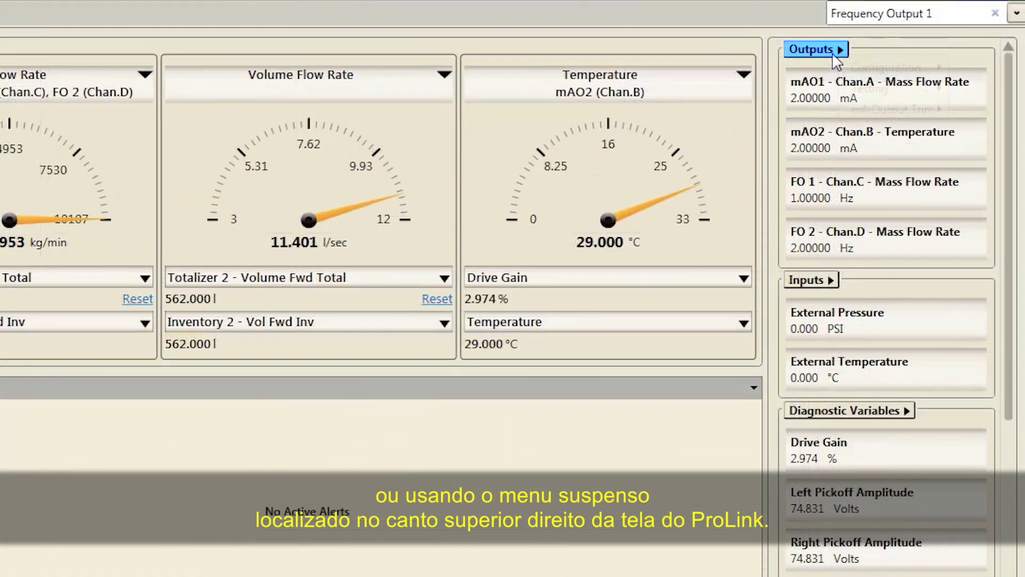
click(848, 51)
mouse_move(856, 69)
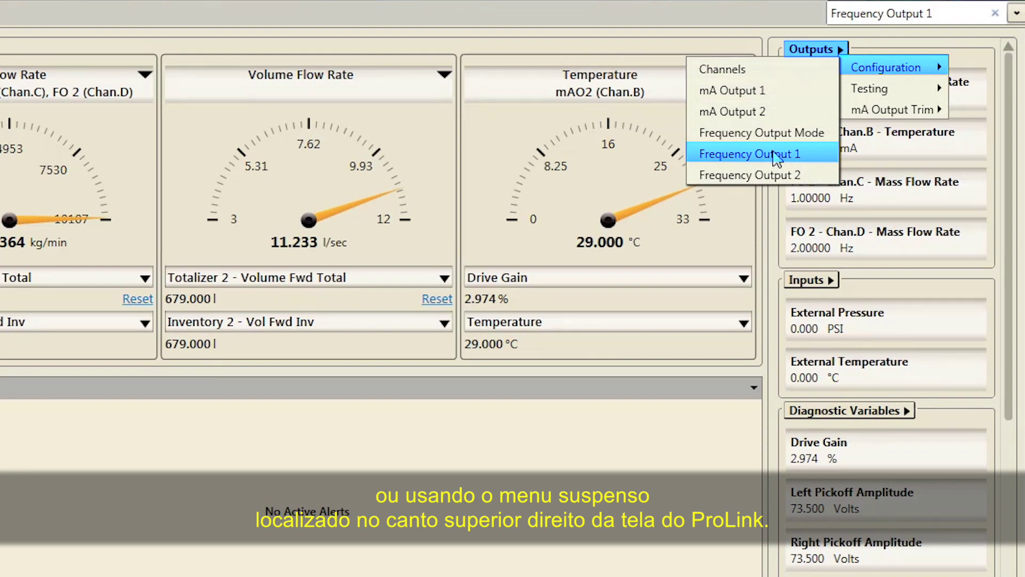
click(775, 155)
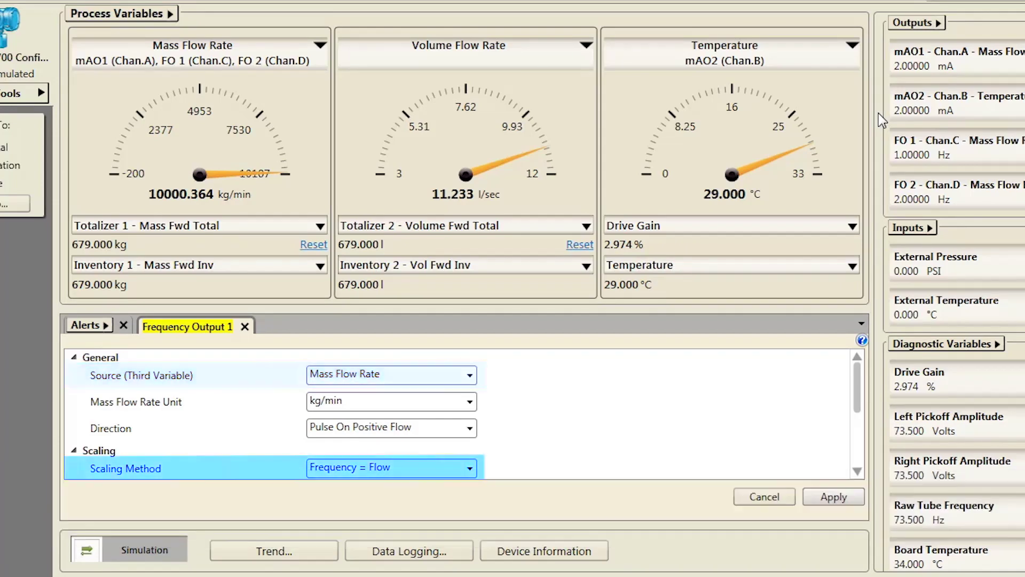
Close the Frequency Output 1 settings and return to the main dashboard.
click(857, 473)
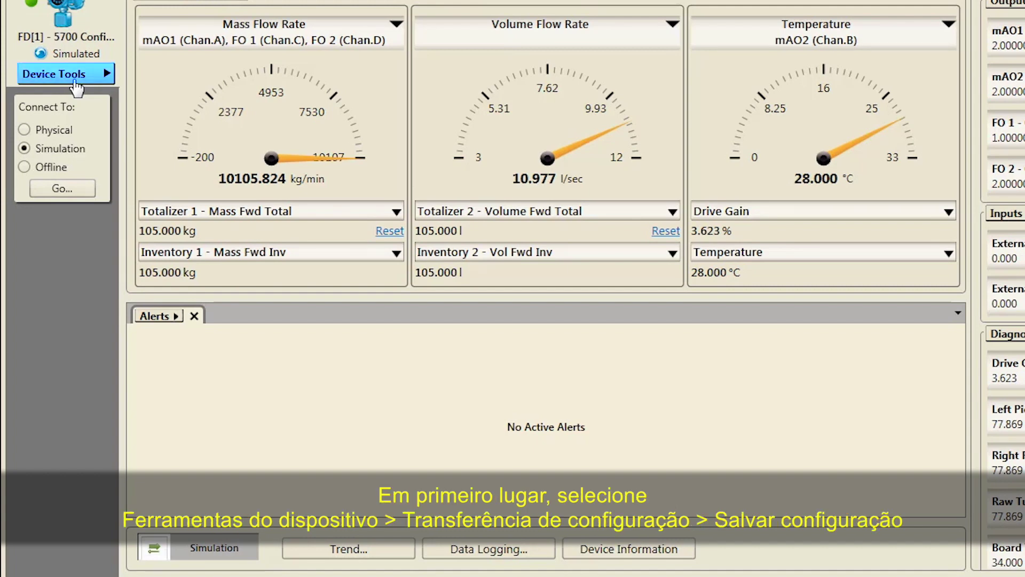
Save the device configuration via Configuration Transfer as a Backup (.spare) file.
click(76, 81)
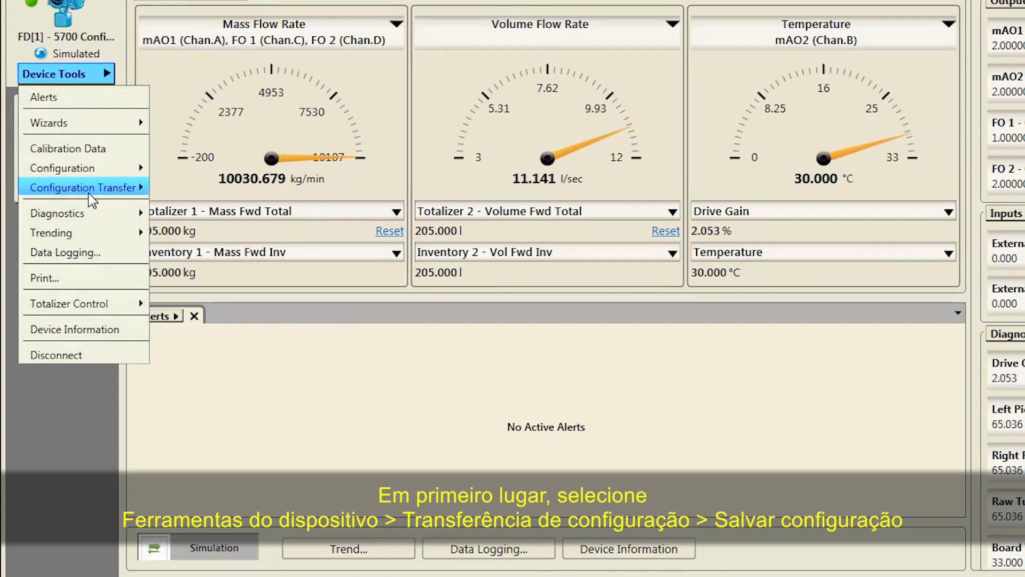
mouse_move(89, 193)
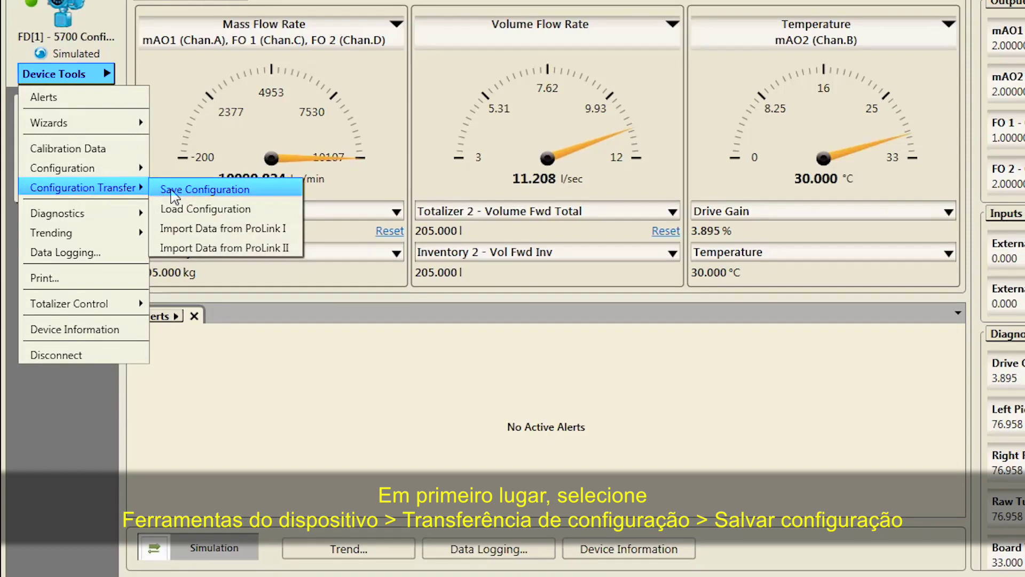
click(174, 191)
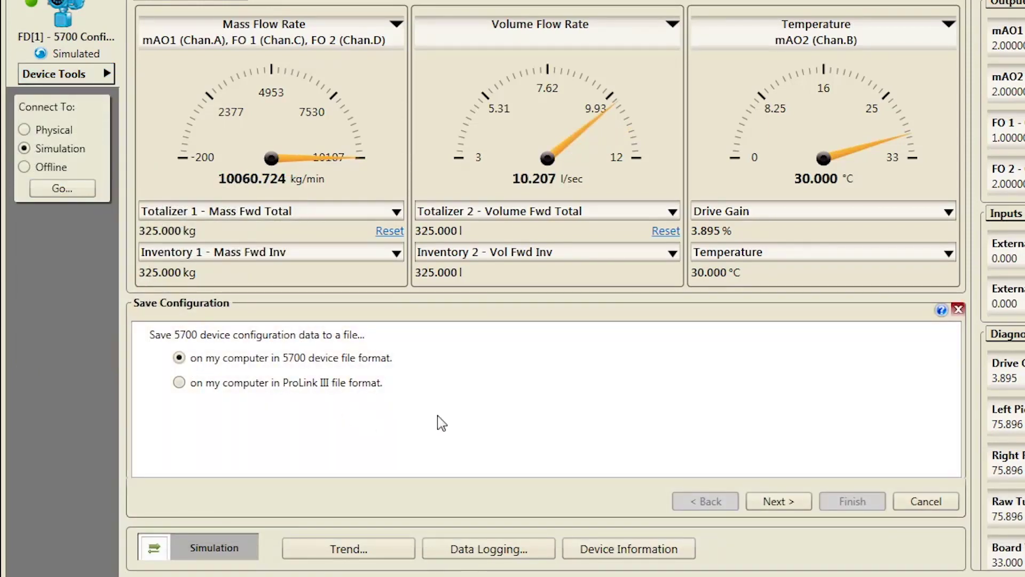
click(772, 501)
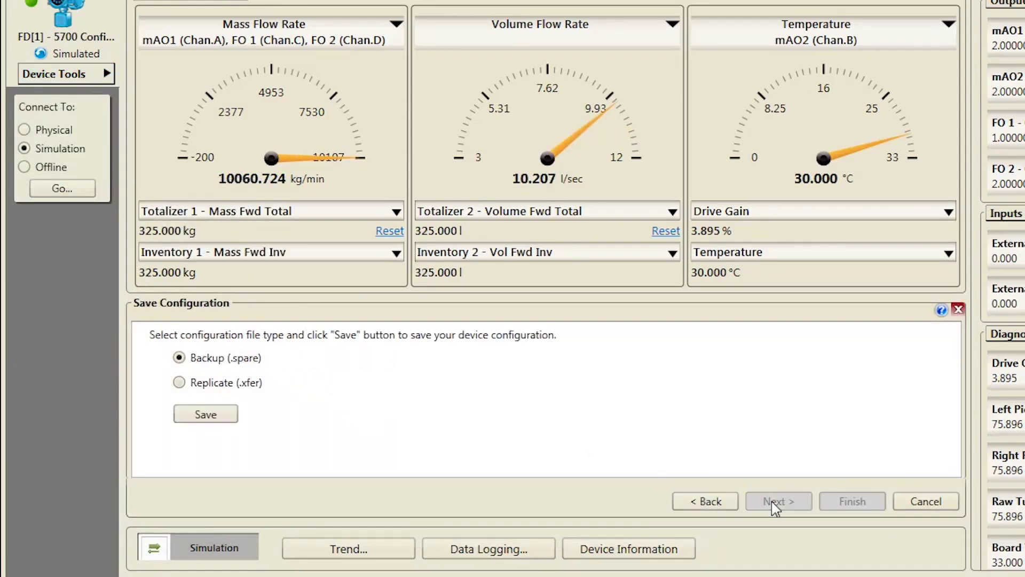
click(227, 416)
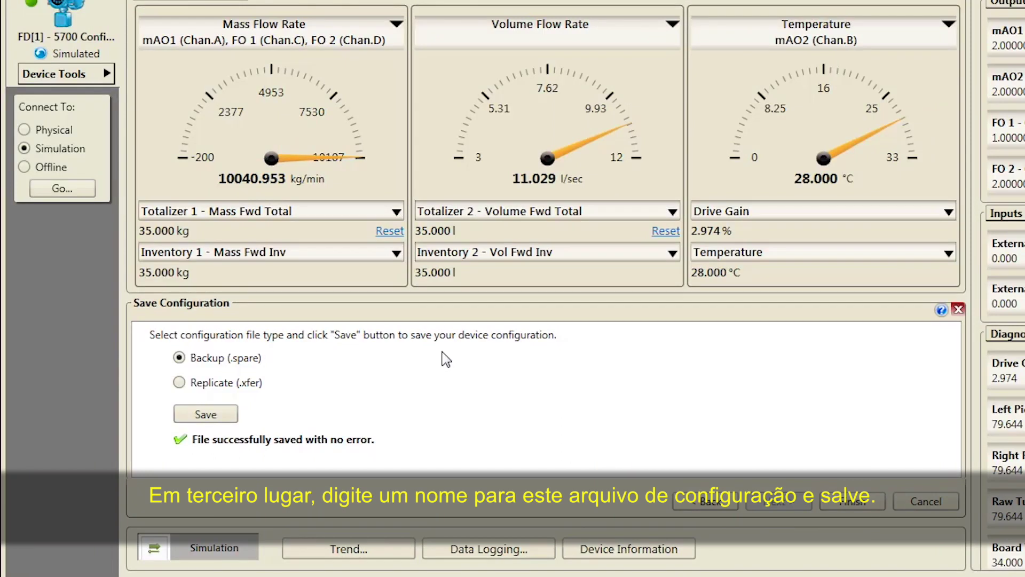
Finish the save, then start restoring the configuration from the Backup (.spare) file.
click(858, 506)
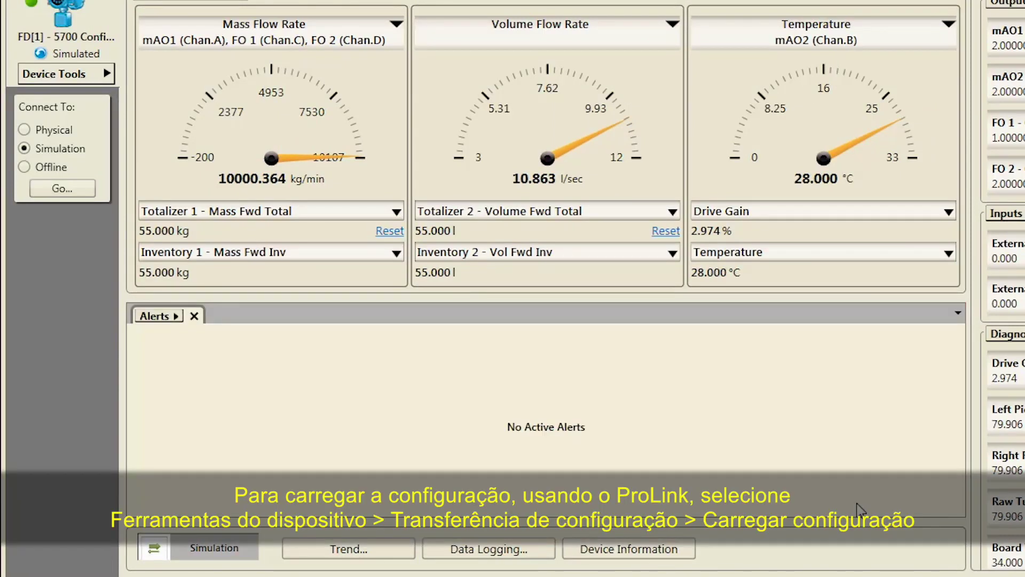
click(77, 85)
click(77, 86)
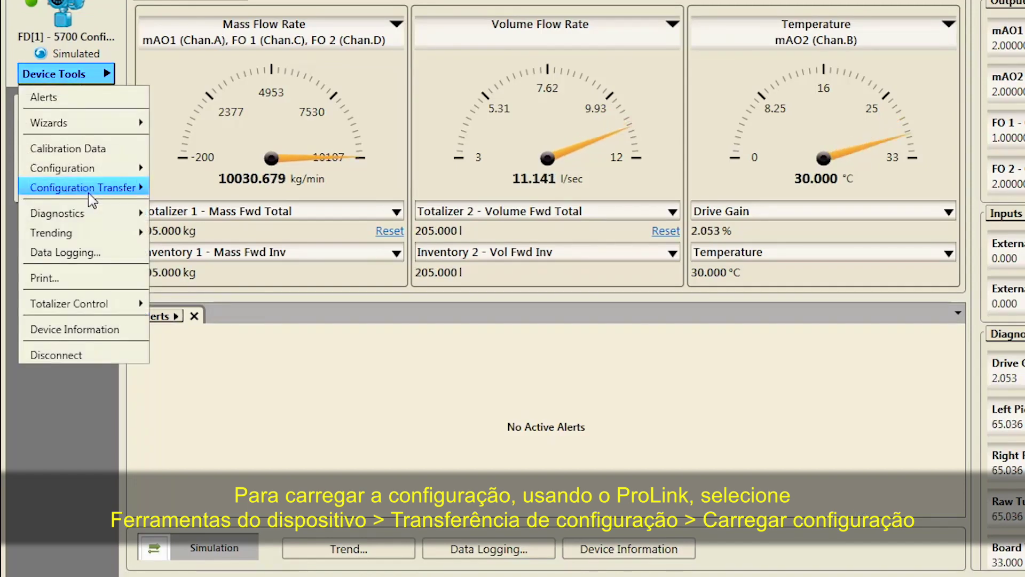
mouse_move(89, 191)
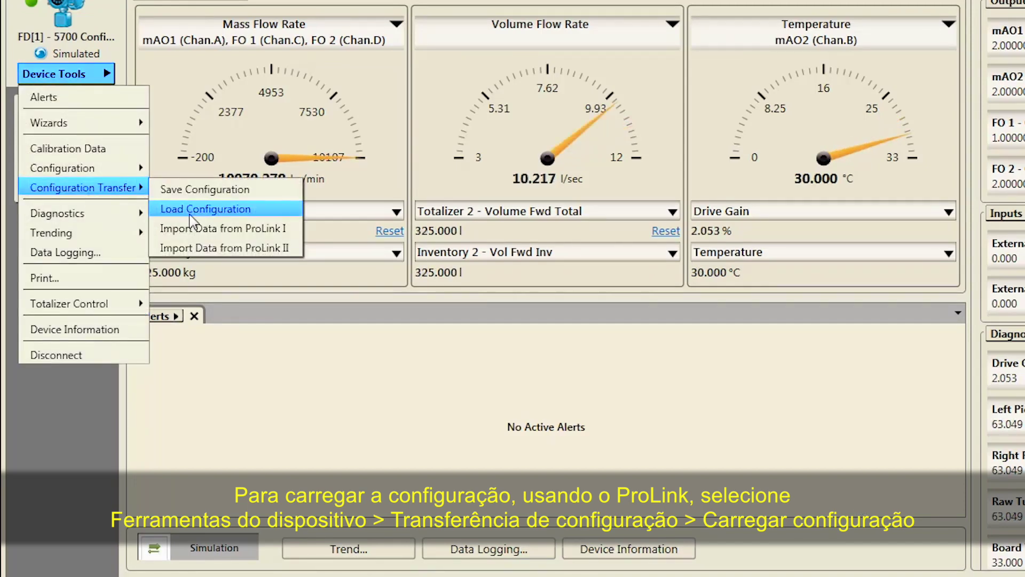
click(190, 209)
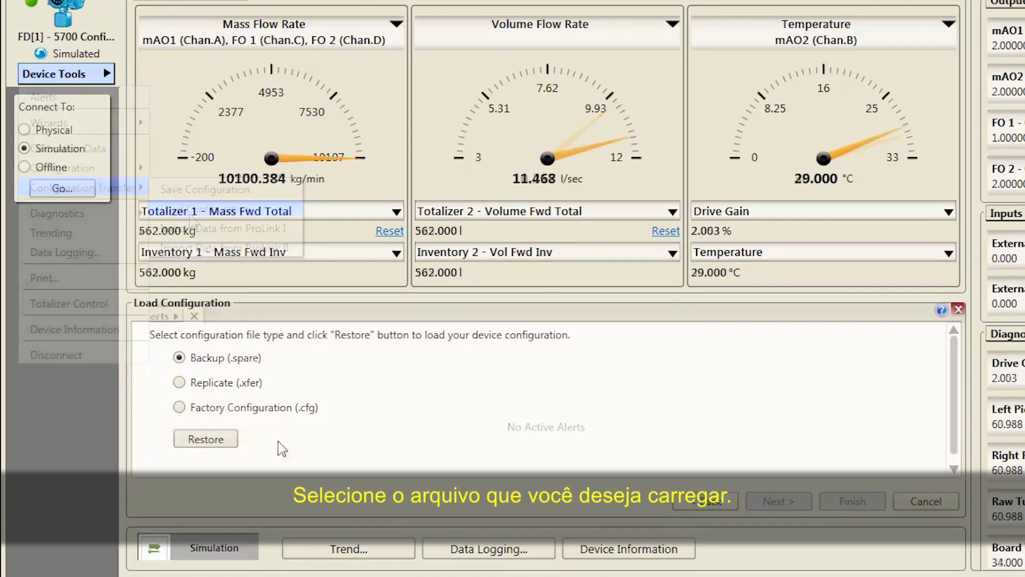
click(233, 437)
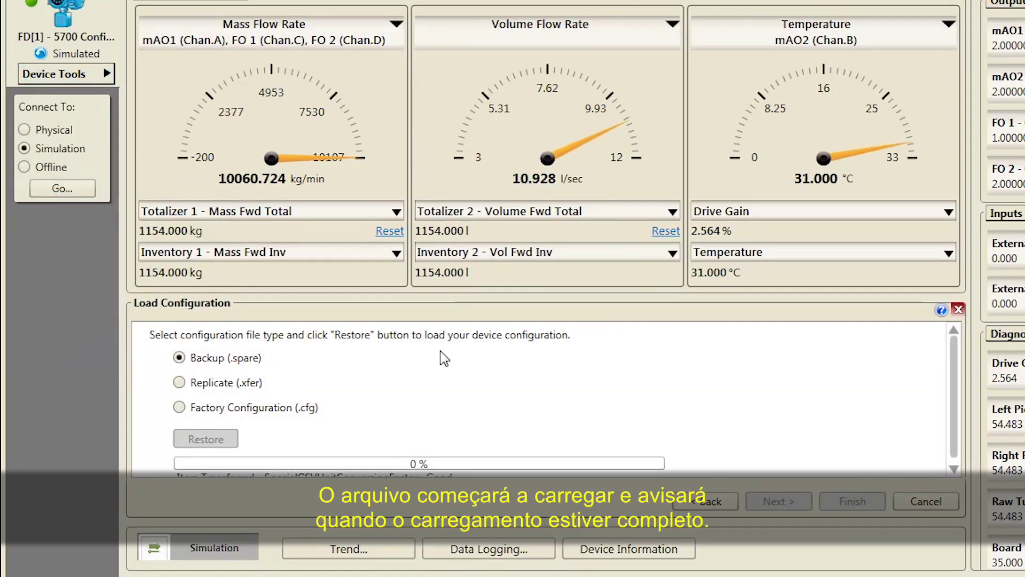